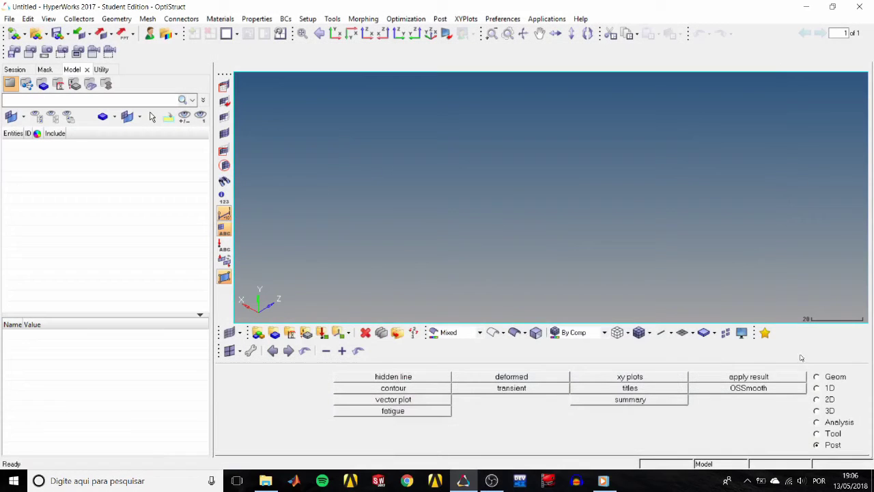
# Open the tutorial model clip_midsurface.hm and display its geometry as shaded surfaces
pyautogui.click(817, 376)
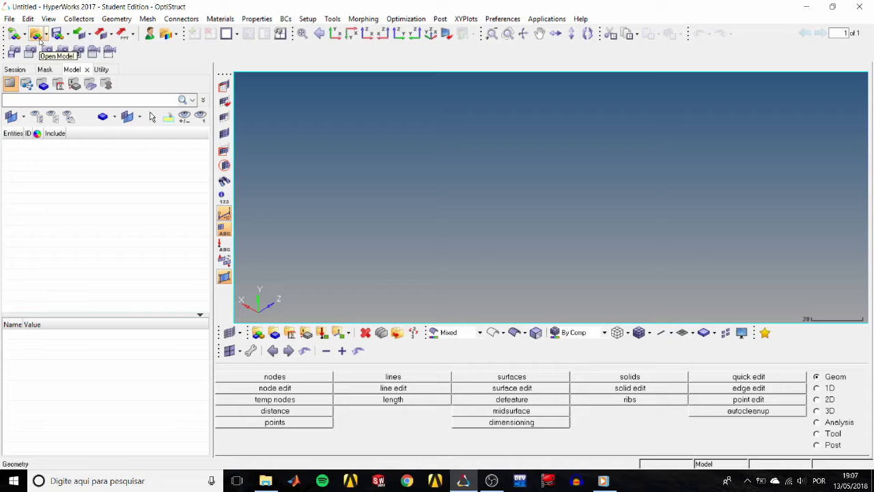
pyautogui.click(40, 41)
pyautogui.scroll(-5, 308, 198)
pyautogui.scroll(-1, 272, 197)
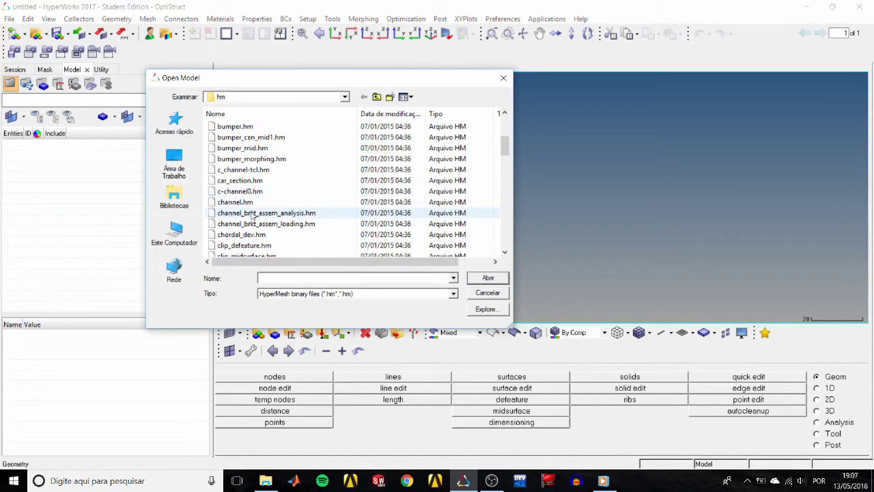
pyautogui.scroll(-1, 270, 224)
pyautogui.click(271, 223)
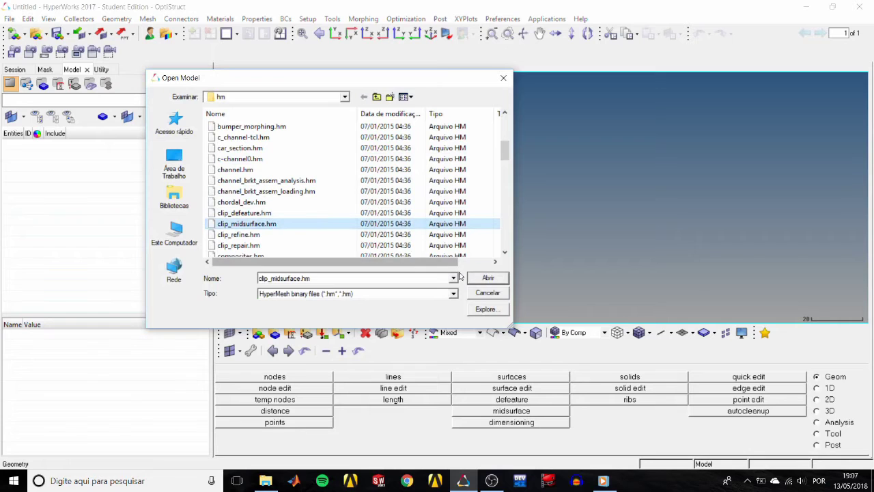
pyautogui.doubleClick(271, 224)
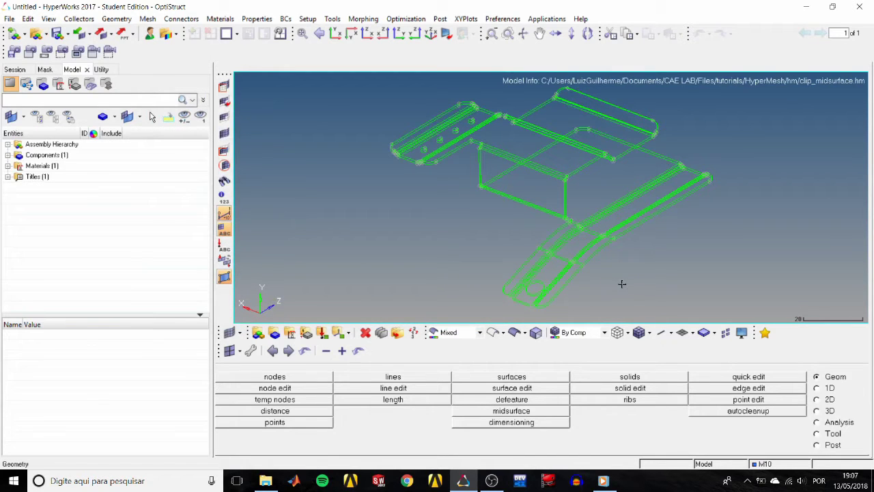
pyautogui.click(514, 333)
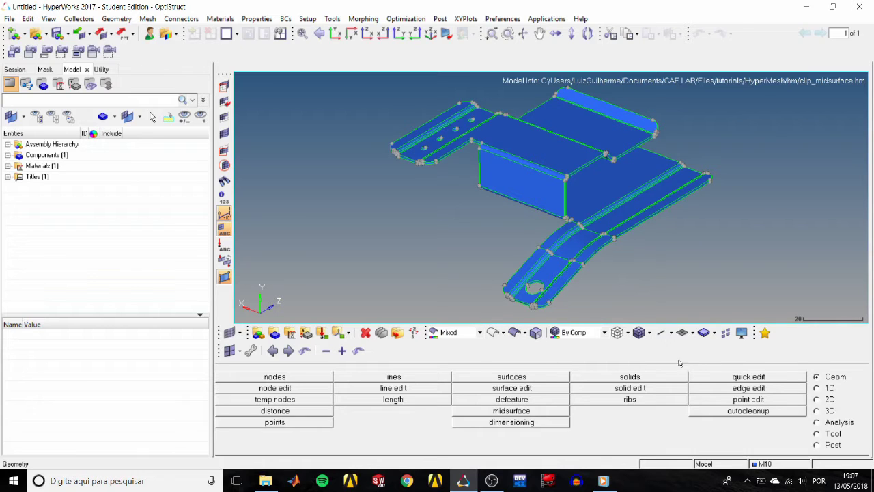
# Extract the midsurface of the clip with auto extraction as a closed solid and expand the component list
pyautogui.click(526, 411)
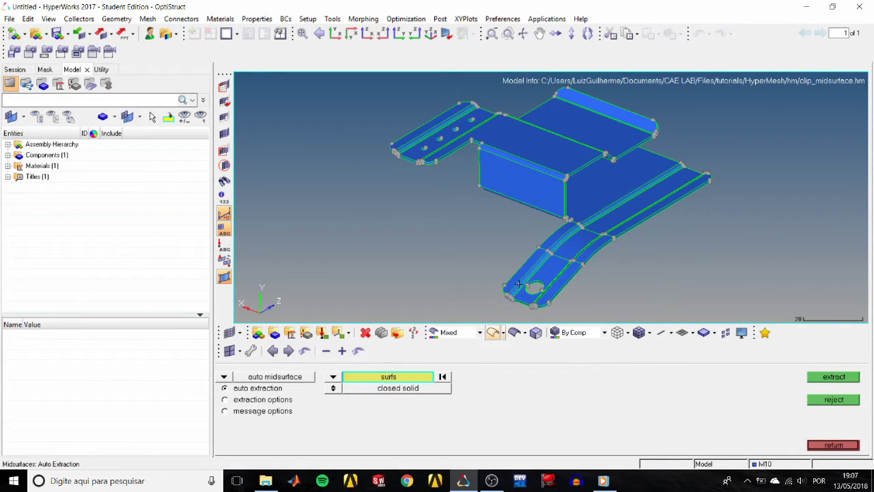
pyautogui.click(551, 268)
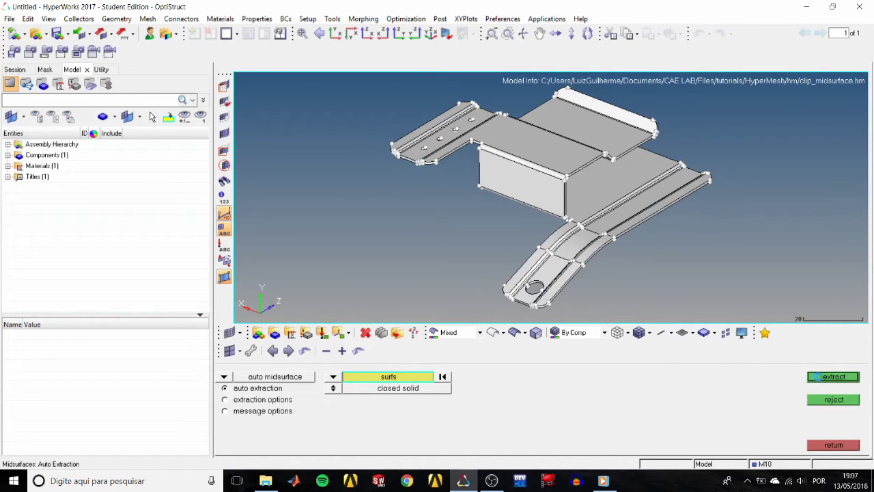
pyautogui.click(819, 377)
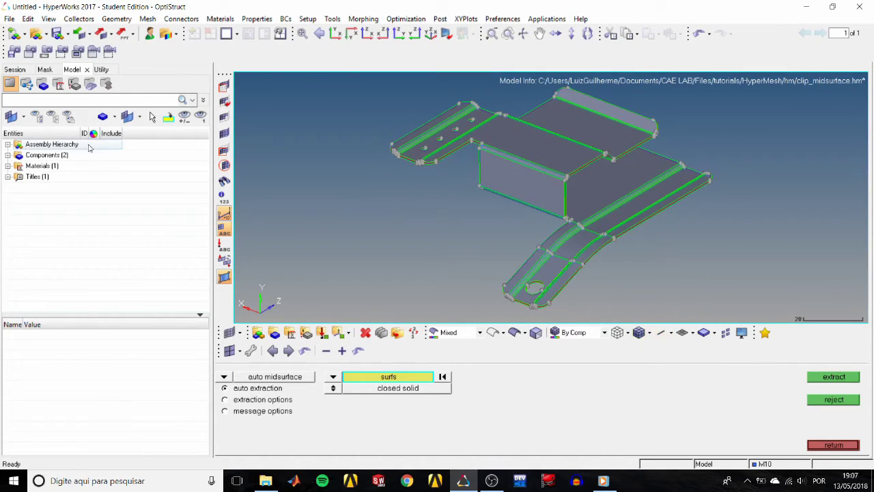
pyautogui.click(8, 156)
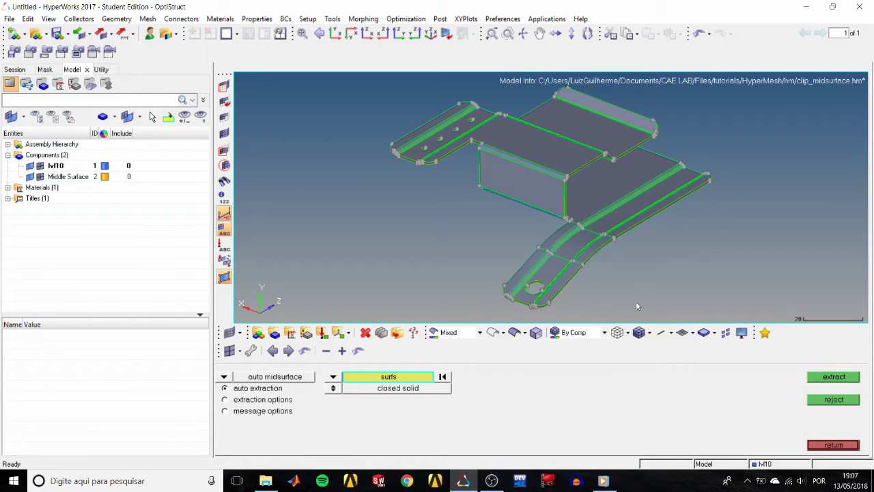
pyautogui.click(828, 445)
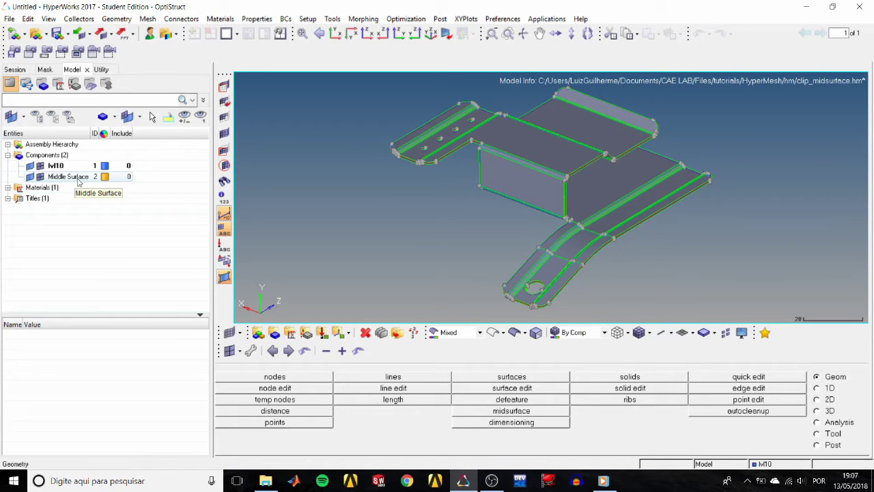
# Try to adjust component transparency to see the midsurface inside the clip's thickness
pyautogui.scroll(2, 560, 248)
pyautogui.scroll(4, 561, 247)
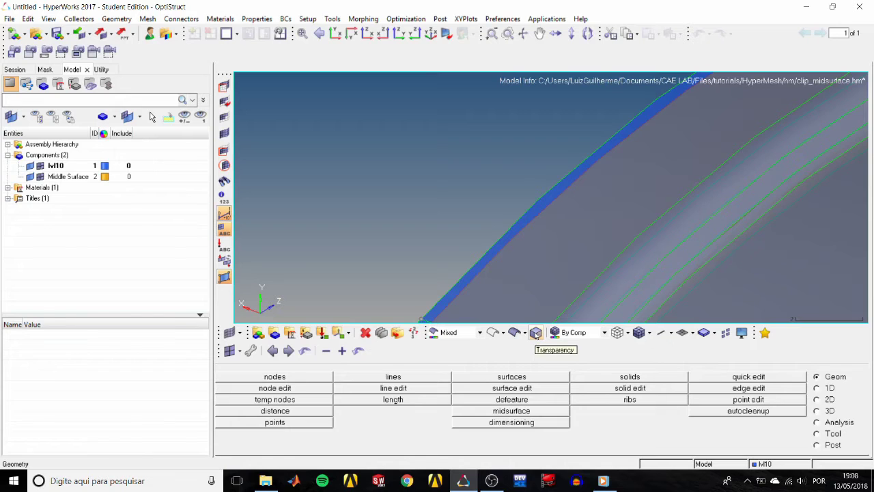
pyautogui.click(536, 333)
pyautogui.moveTo(277, 412)
pyautogui.mouseDown()
pyautogui.moveTo(324, 415)
pyautogui.moveTo(280, 413)
pyautogui.mouseUp()
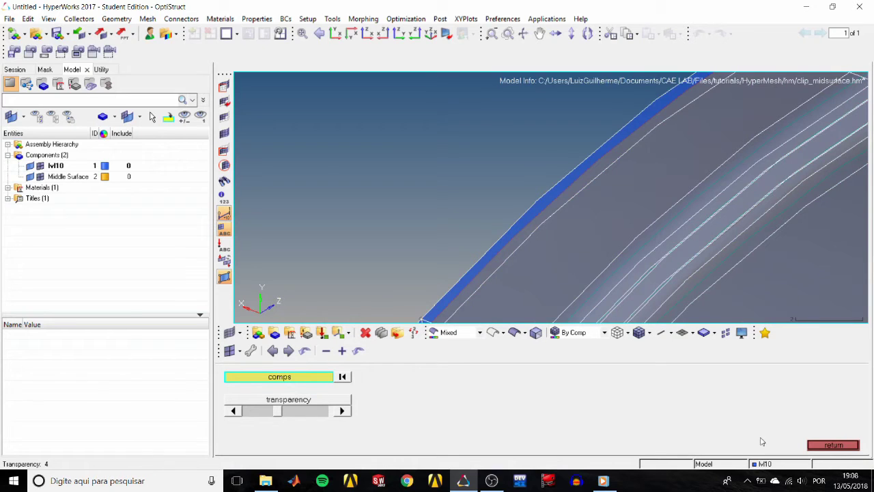
pyautogui.click(825, 445)
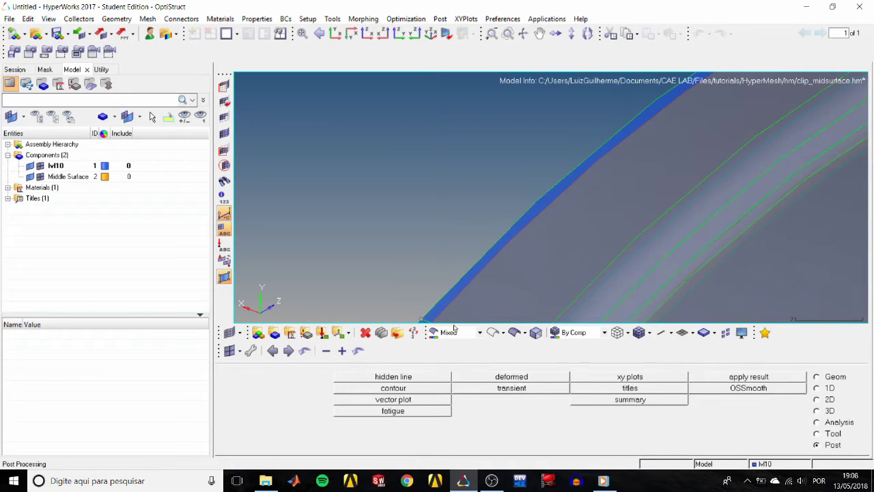
# Hide the geometry of the lvl10 component so only the Middle Surface component is displayed
pyautogui.click(30, 168)
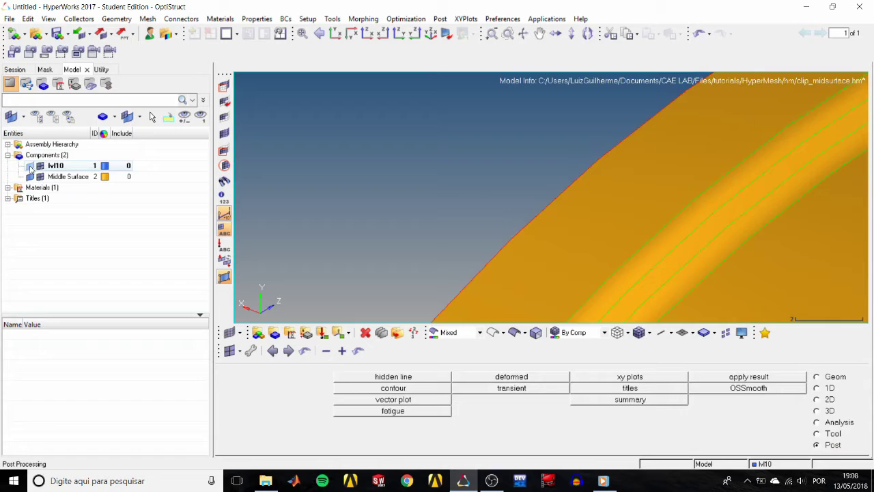
pyautogui.click(30, 167)
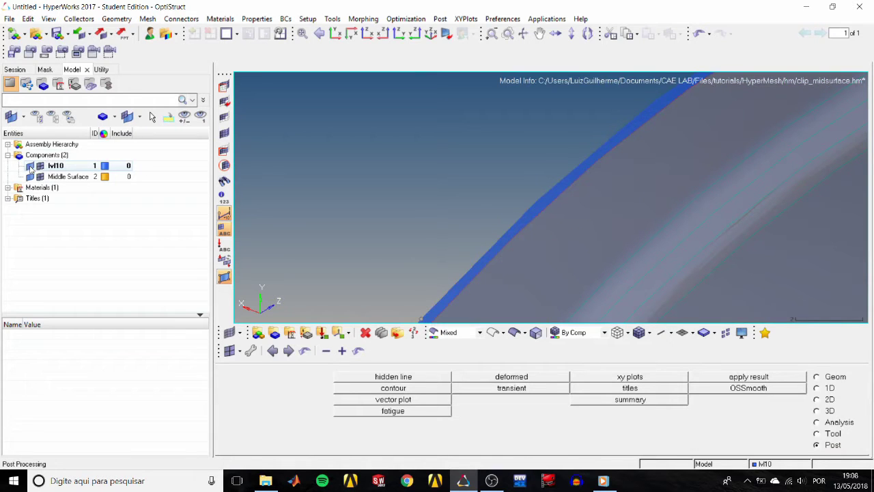
pyautogui.click(30, 167)
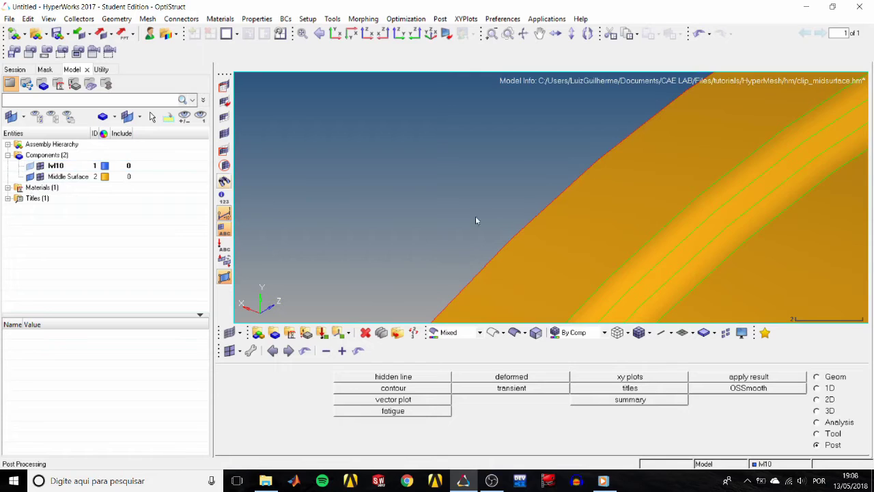
pyautogui.scroll(-5, 493, 202)
pyautogui.scroll(2, 493, 203)
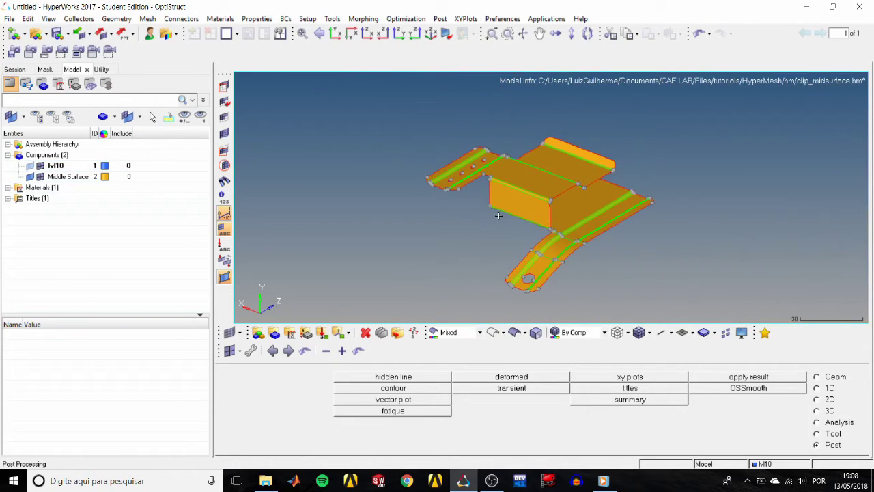
# Start a new model and discard the current model data
pyautogui.click(22, 35)
pyautogui.click(34, 69)
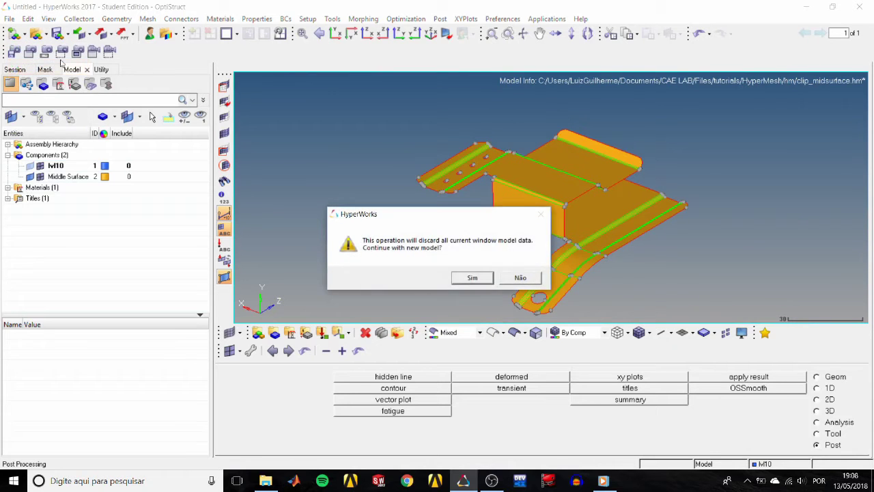
pyautogui.click(465, 278)
# Open the tutorial model clip_defeature.hm, expand its component list and display the geometry as shaded surfaces
pyautogui.click(37, 35)
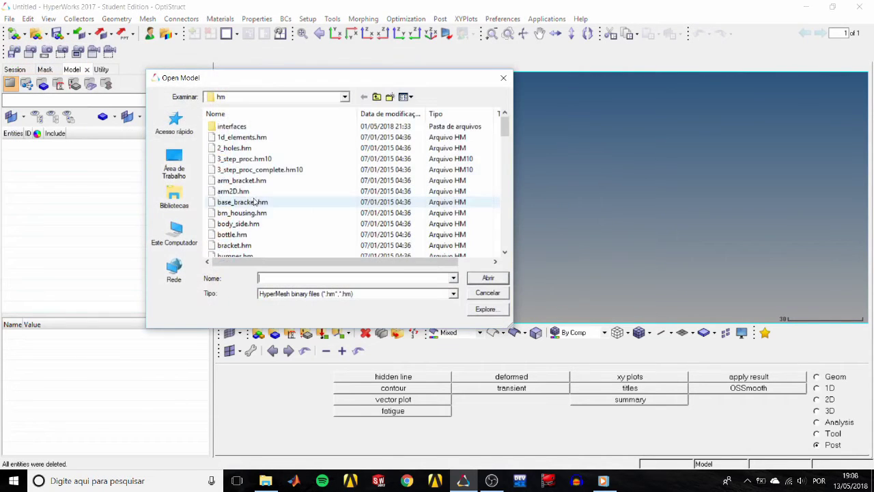
pyautogui.scroll(-5, 260, 202)
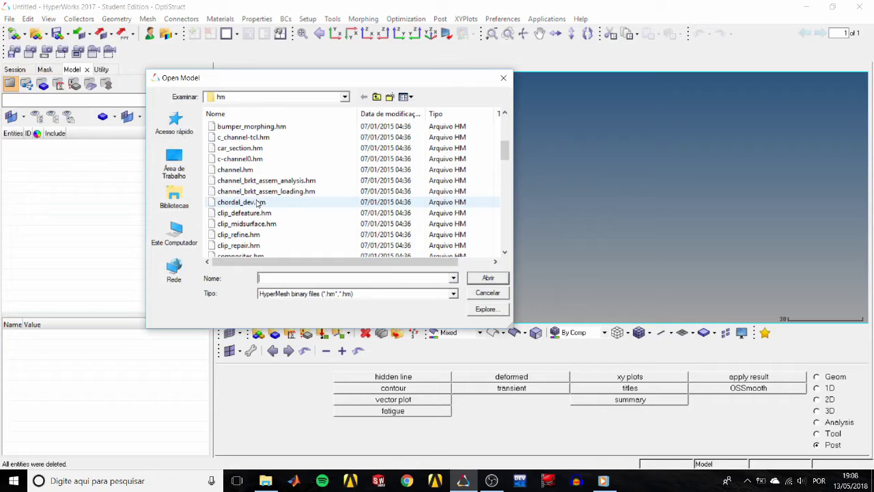
pyautogui.click(260, 213)
pyautogui.click(490, 278)
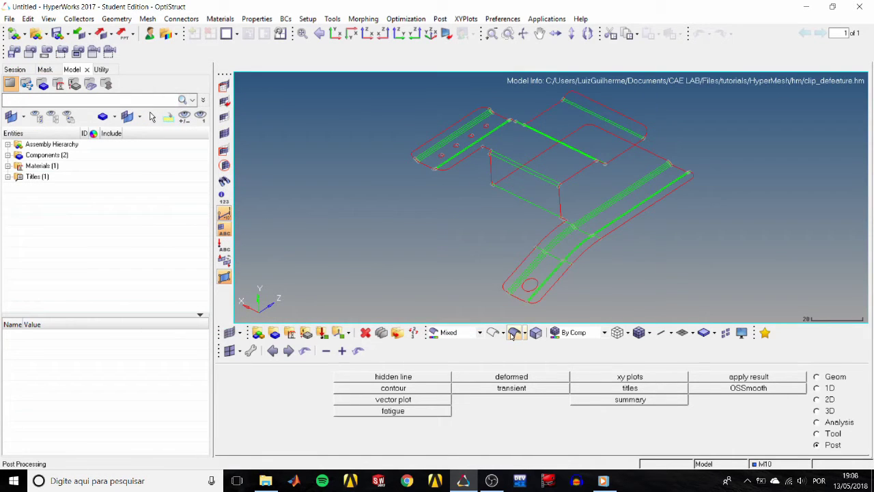
pyautogui.click(8, 155)
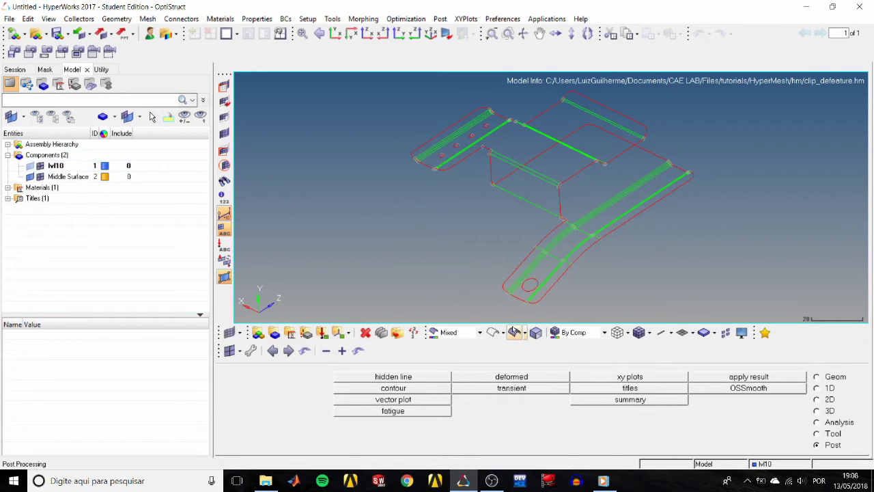
pyautogui.click(514, 332)
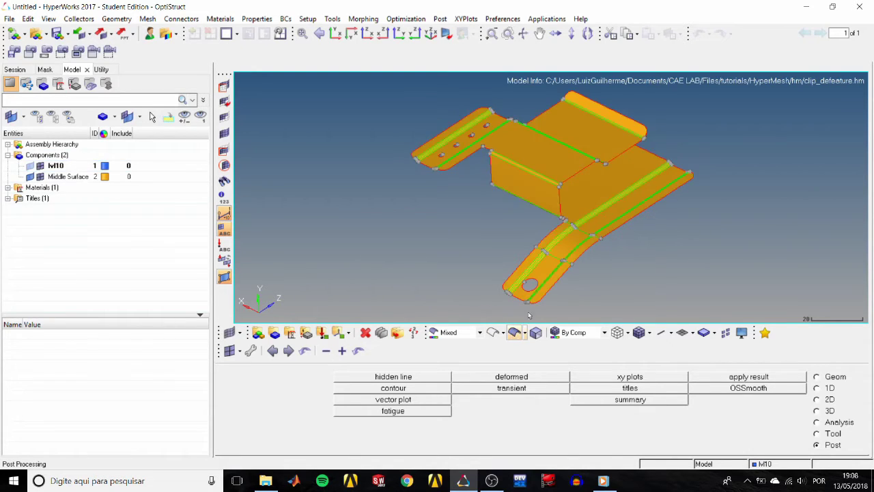
# Automesh all displayed surfaces in automatic mode with element size 2.5 and mixed mesh type
pyautogui.click(818, 399)
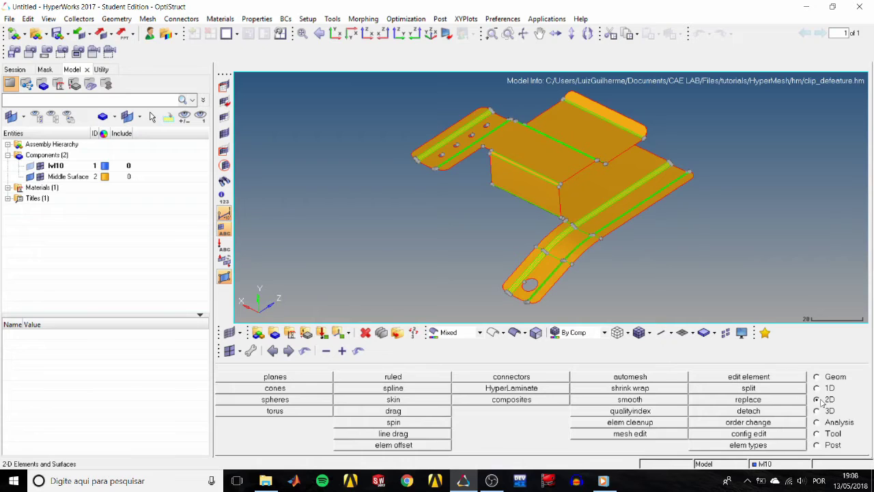
pyautogui.click(644, 378)
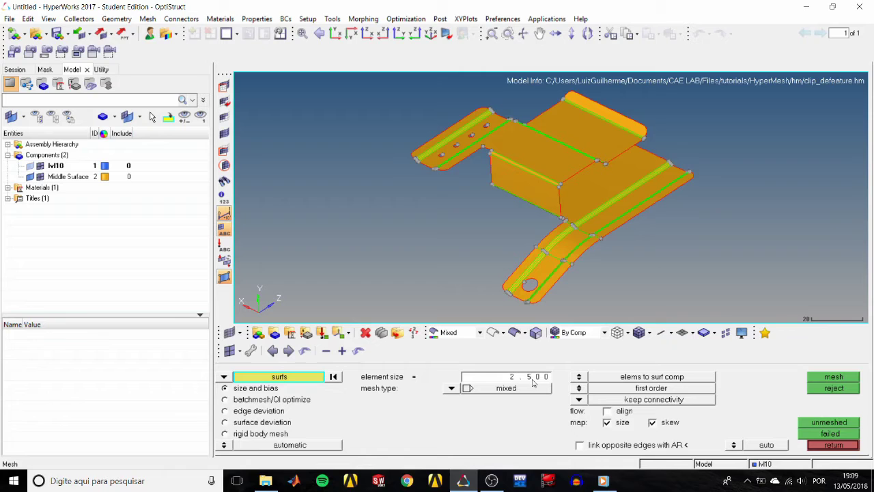
pyautogui.click(452, 388)
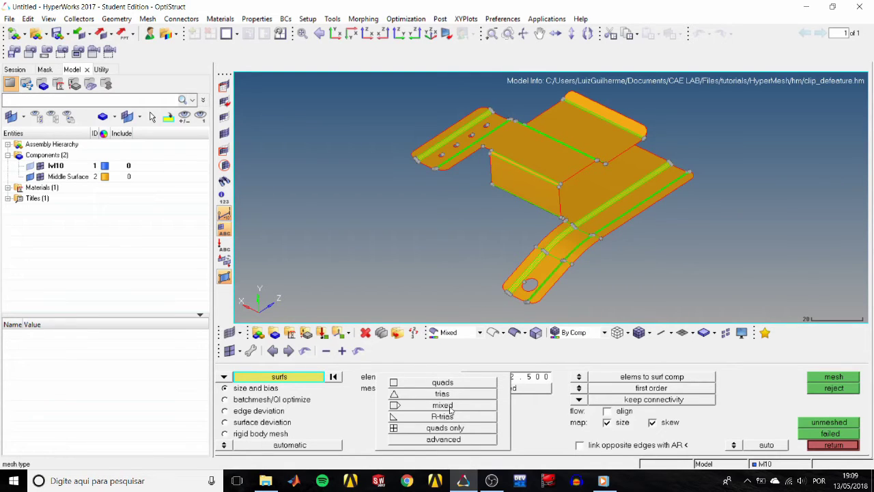
pyautogui.click(450, 407)
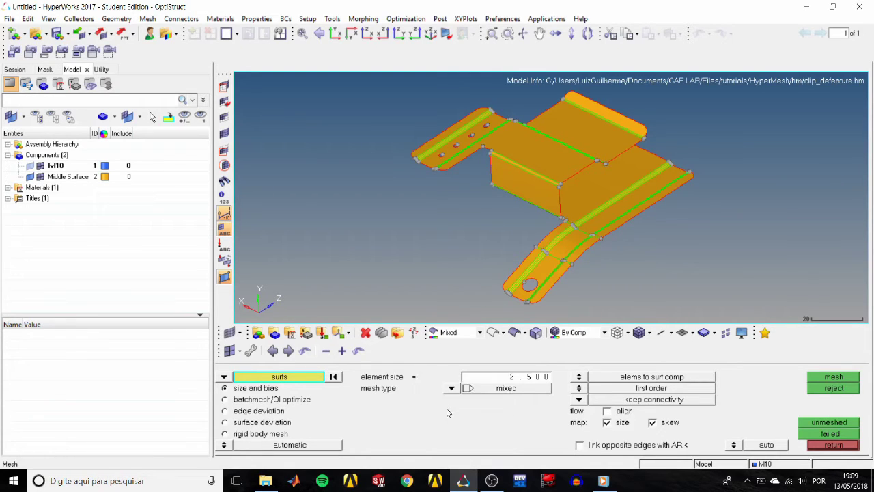
pyautogui.click(223, 444)
pyautogui.click(223, 444)
pyautogui.click(301, 380)
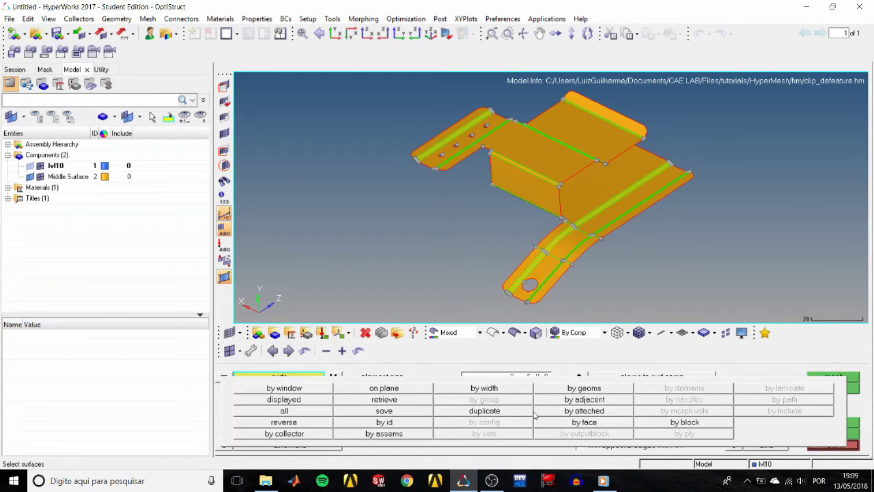
pyautogui.click(327, 406)
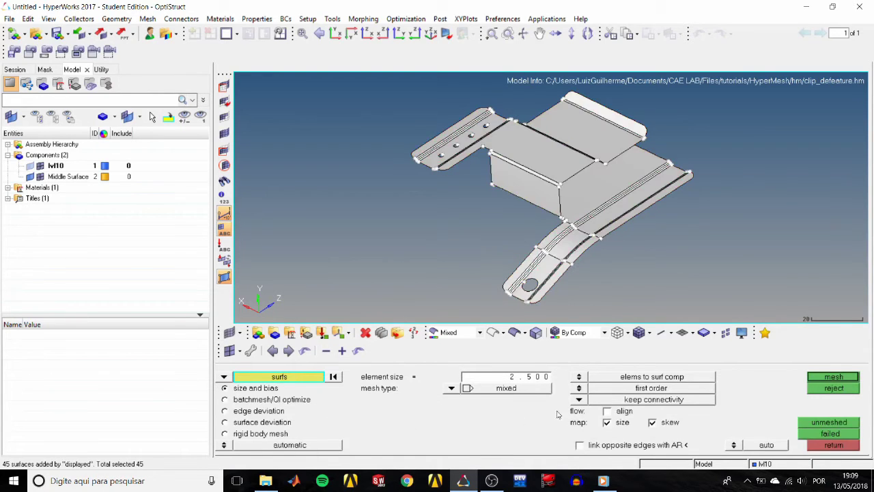
pyautogui.click(842, 380)
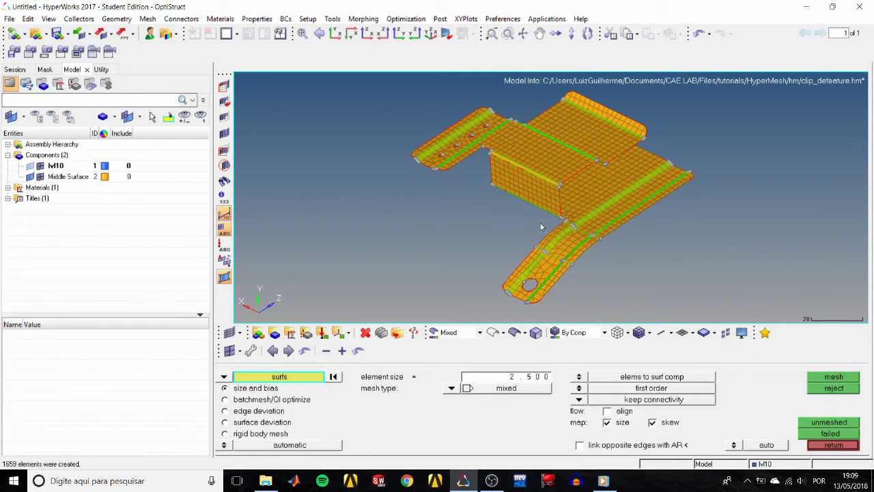
pyautogui.click(844, 447)
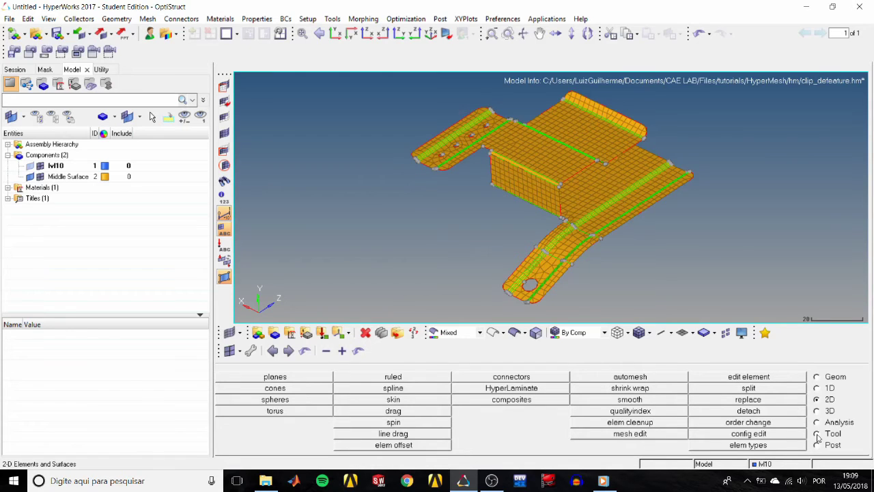
# Check the 2-D elements of the clip mesh for lengths below 1.0
pyautogui.click(817, 434)
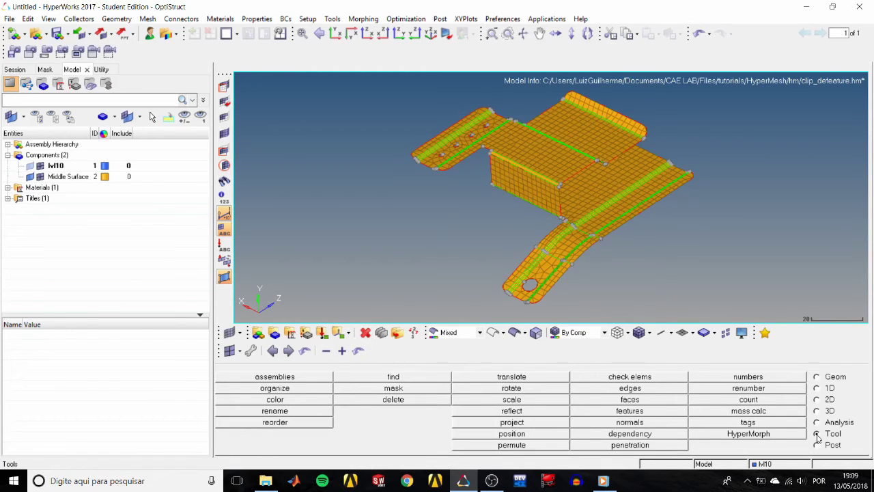
pyautogui.click(604, 378)
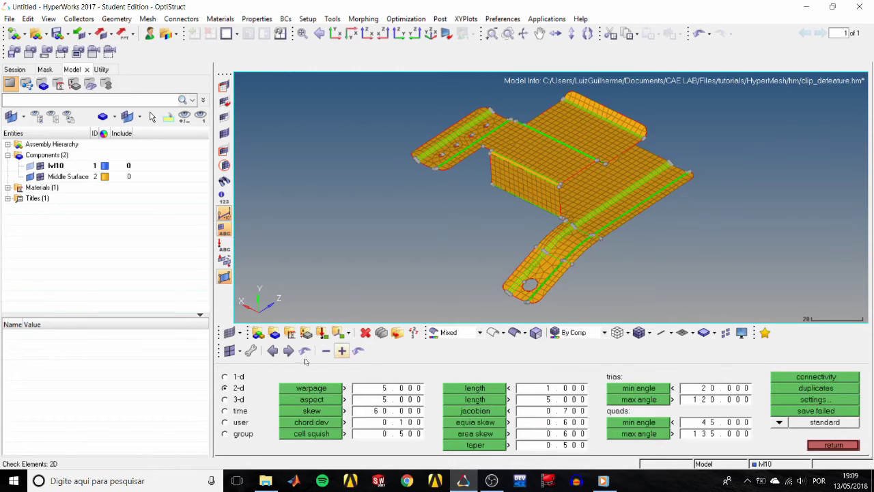
pyautogui.click(225, 387)
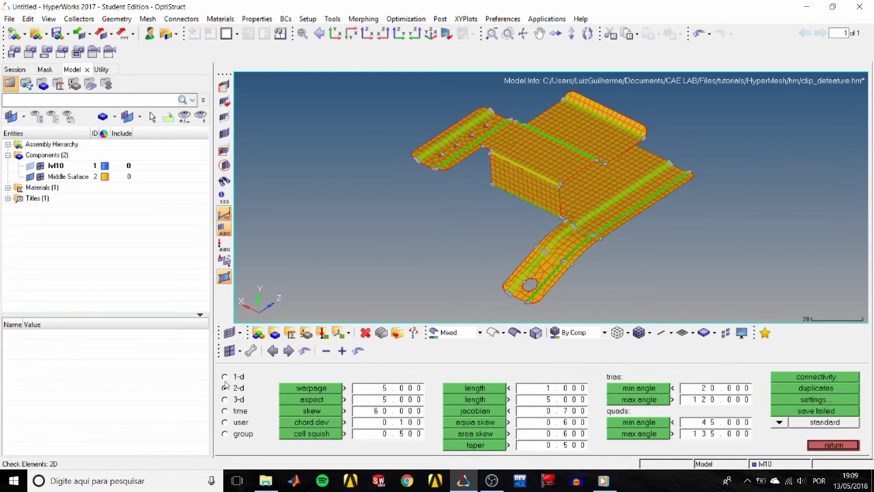
pyautogui.click(475, 388)
pyautogui.scroll(-2, 567, 287)
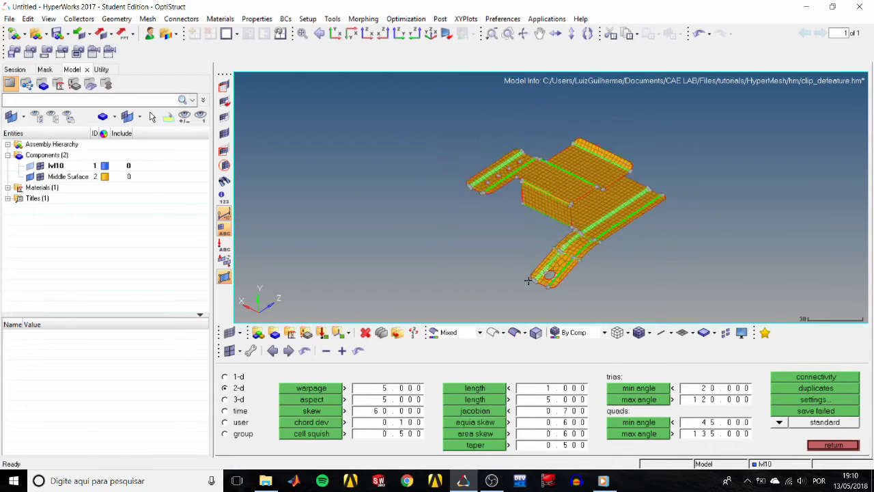
# Inspect the short elements around the arm's hole and ribs, and rerun the 2-D check for lengths below 1.0
pyautogui.scroll(5, 539, 276)
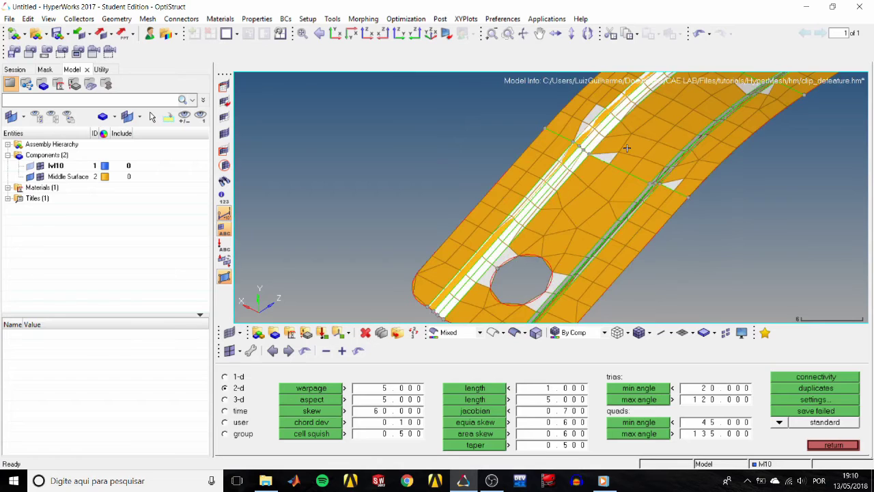
pyautogui.keyDown('ctrl'); pyautogui.moveTo(610, 154); pyautogui.dragTo(562, 203, button='right'); pyautogui.keyUp('ctrl')
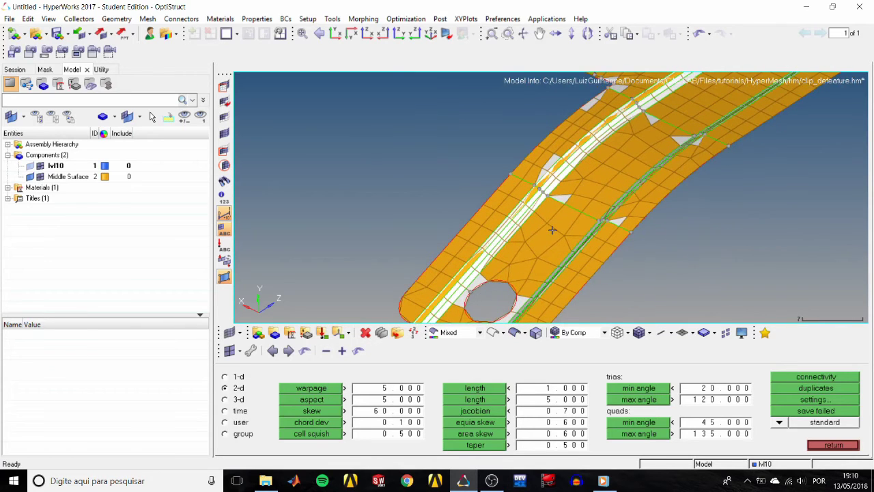
pyautogui.keyDown('ctrl'); pyautogui.moveTo(559, 229); pyautogui.dragTo(524, 411); pyautogui.keyUp('ctrl')
pyautogui.click(491, 389)
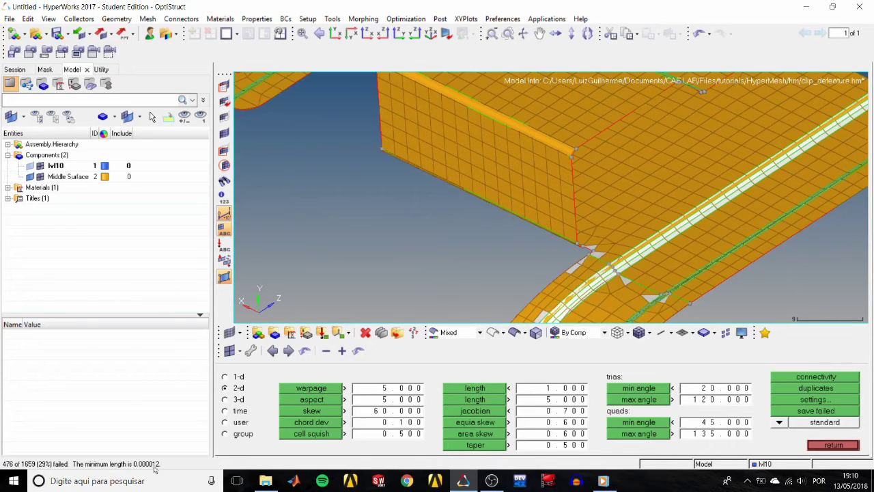
# Check the 2-D elements for skew above 60 and inspect the slotted arm and the pinhole flange
pyautogui.click(325, 412)
pyautogui.keyDown('ctrl'); pyautogui.moveTo(437, 286); pyautogui.dragTo(483, 203); pyautogui.keyUp('ctrl')
pyautogui.scroll(2, 483, 202)
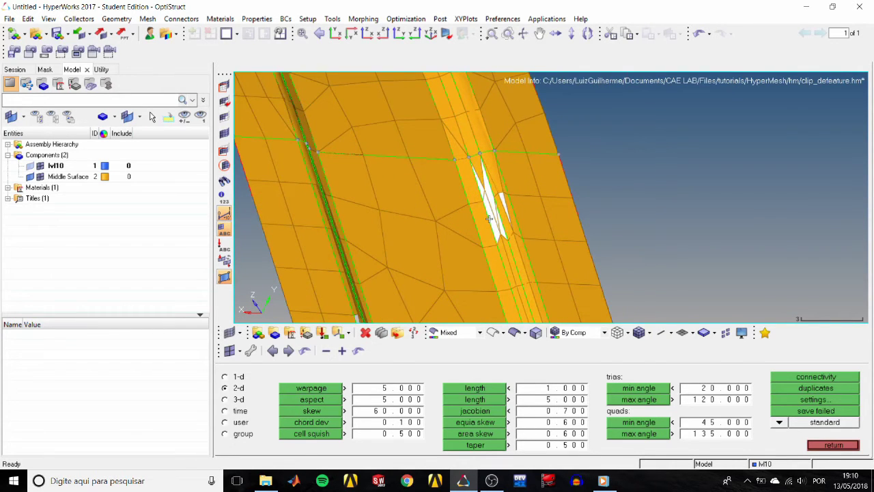
pyautogui.scroll(-4, 485, 218)
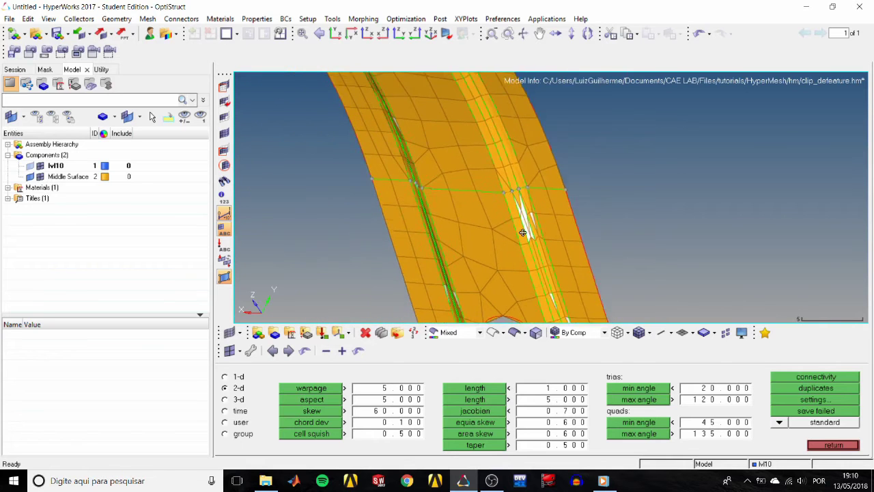
pyautogui.scroll(-1, 531, 249)
pyautogui.scroll(-5, 531, 249)
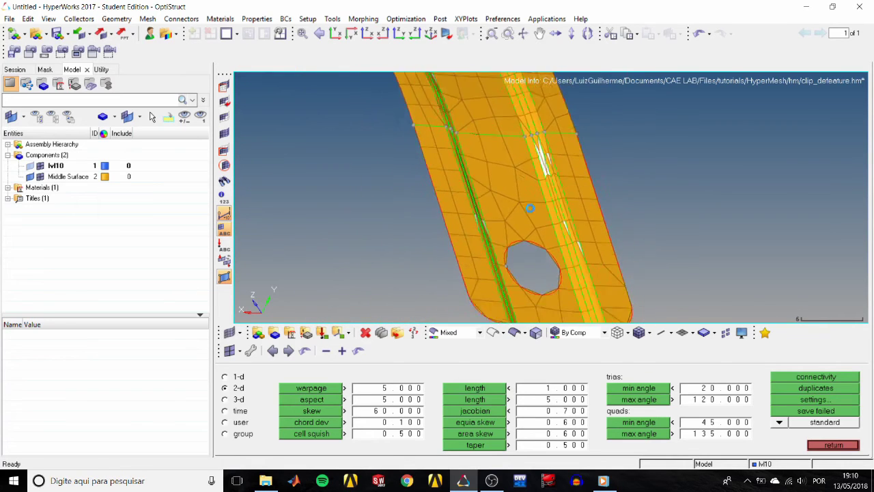
pyautogui.moveTo(592, 280)
pyautogui.keyDown('ctrl'); pyautogui.mouseDown()
pyautogui.moveTo(386, 232)
pyautogui.moveTo(437, 161)
pyautogui.moveTo(541, 252)
pyautogui.moveTo(570, 232)
pyautogui.mouseUp(); pyautogui.keyUp('ctrl')
pyautogui.scroll(8, 600, 205)
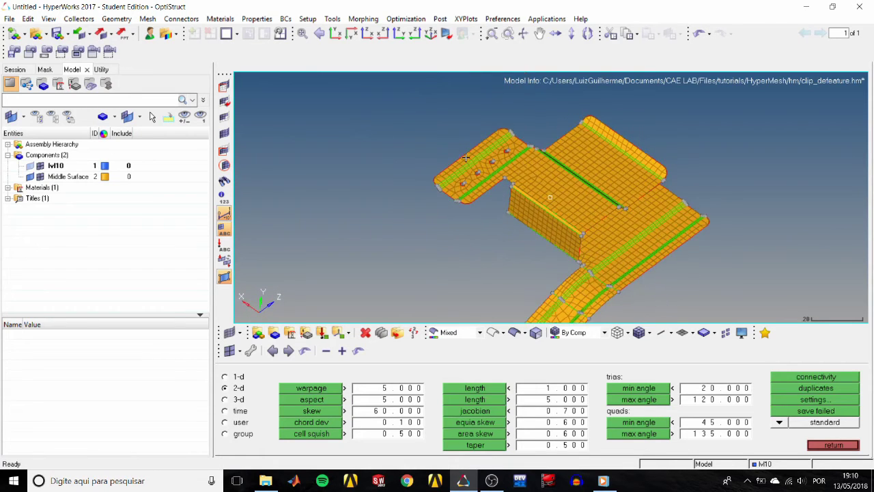
pyautogui.scroll(1, 582, 153)
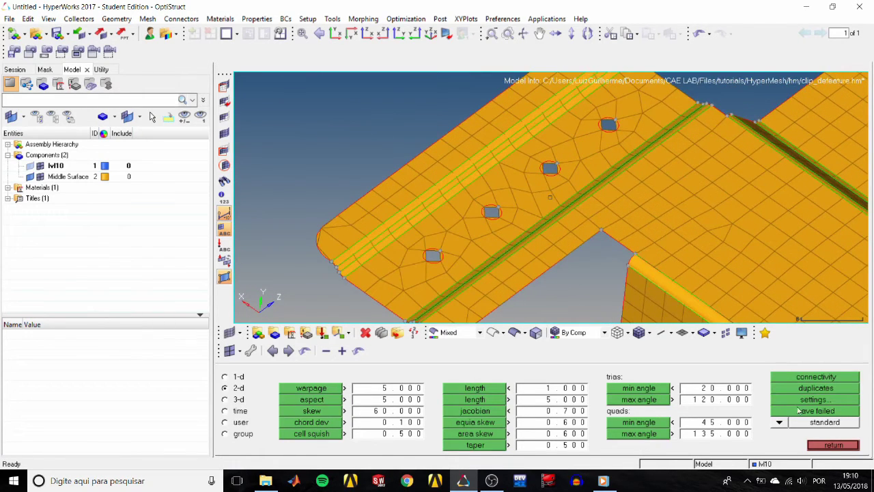
pyautogui.click(830, 445)
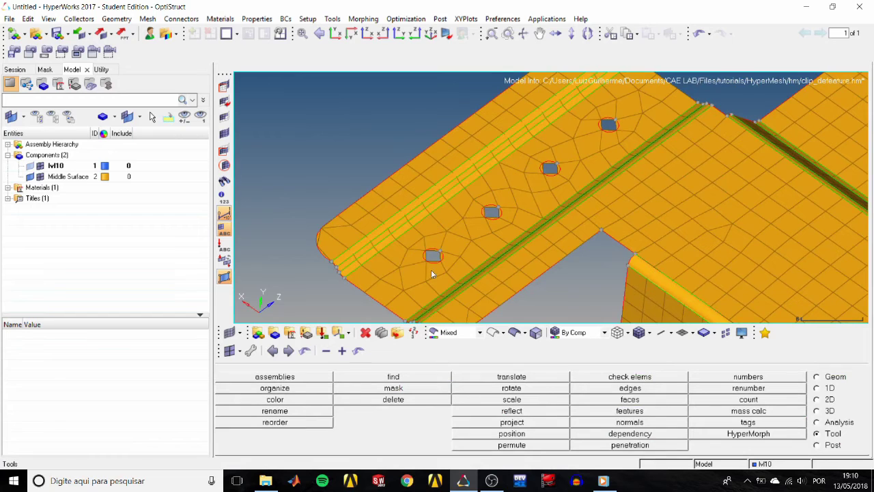
# Find the pinholes with a diameter below 3.0 on all surfaces and delete them with Defeature
pyautogui.scroll(1, 431, 256)
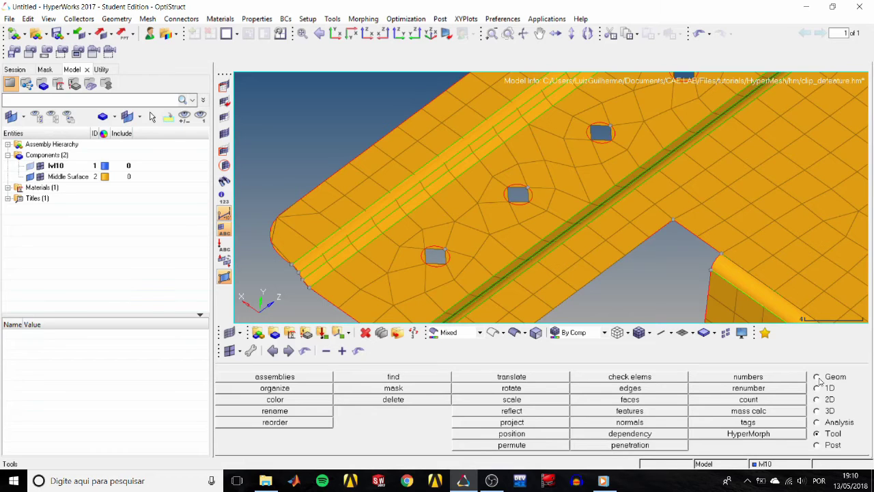
pyautogui.click(817, 377)
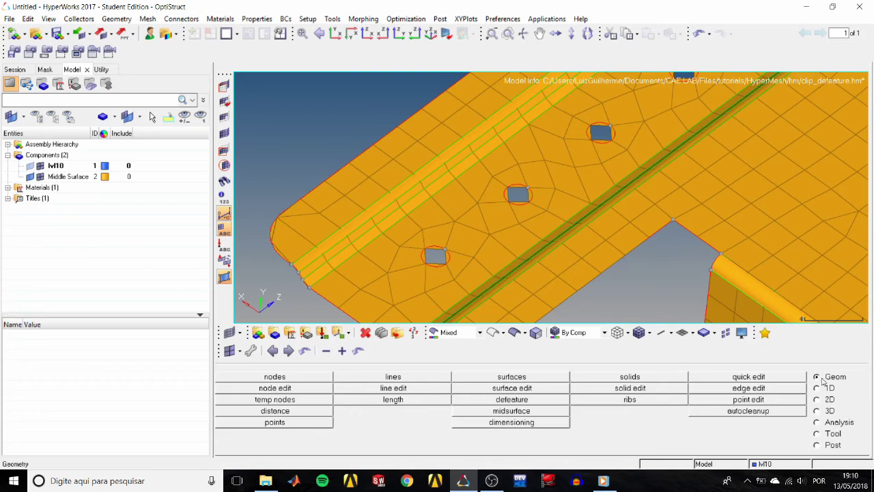
pyautogui.click(526, 400)
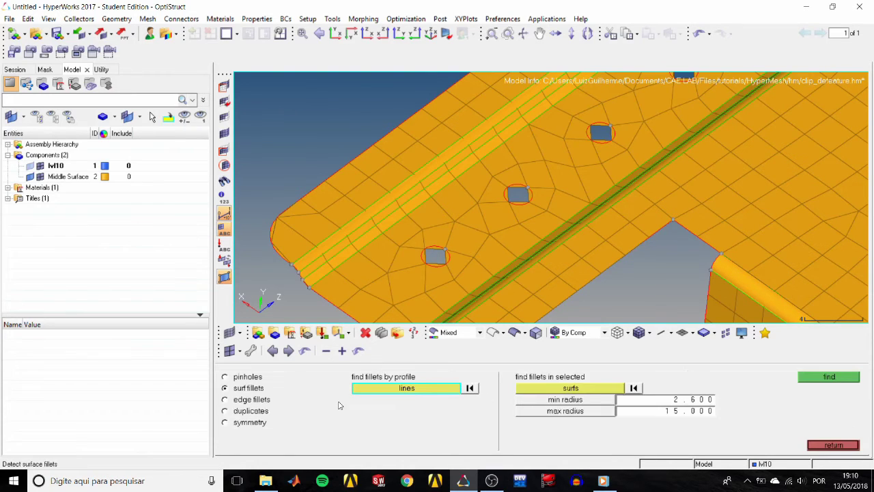
pyautogui.click(225, 376)
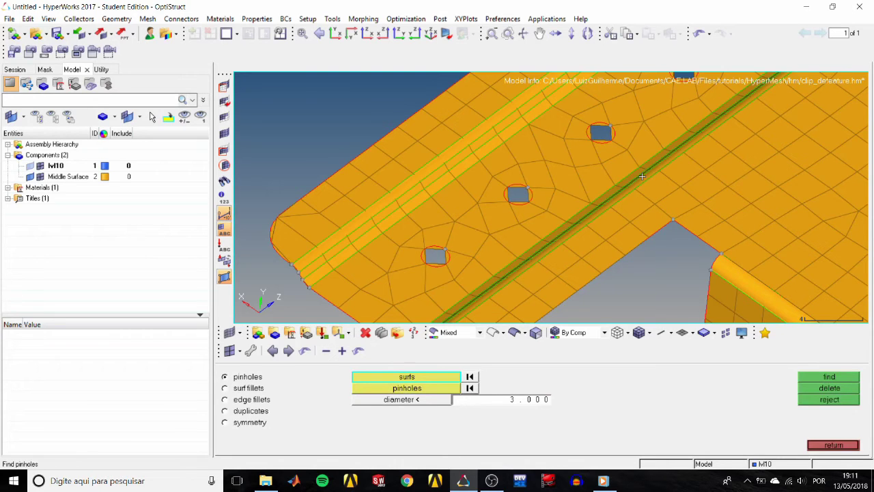
pyautogui.keyDown('ctrl'); pyautogui.moveTo(640, 183); pyautogui.dragTo(610, 211); pyautogui.keyUp('ctrl')
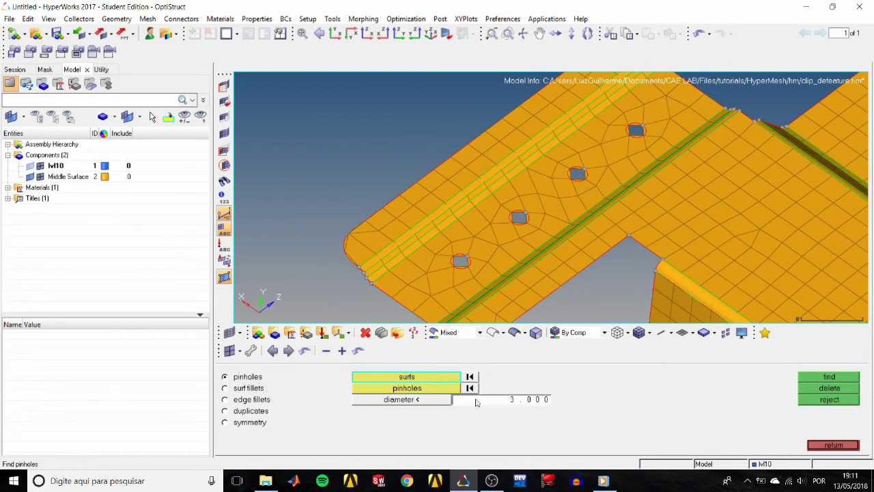
pyautogui.click(514, 401)
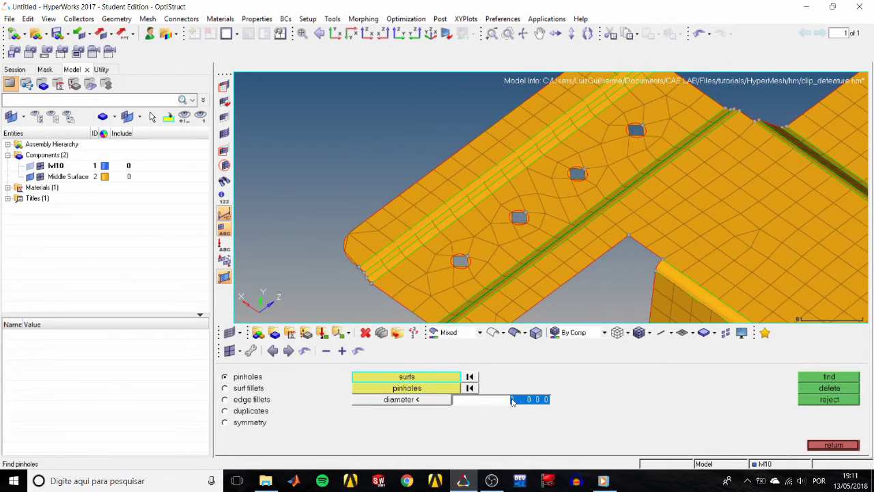
pyautogui.click(442, 378)
pyautogui.click(281, 414)
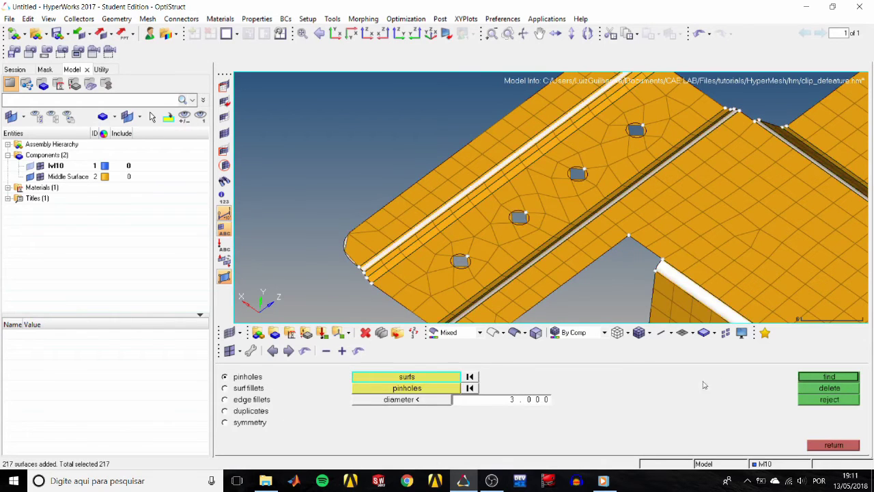
pyautogui.click(828, 377)
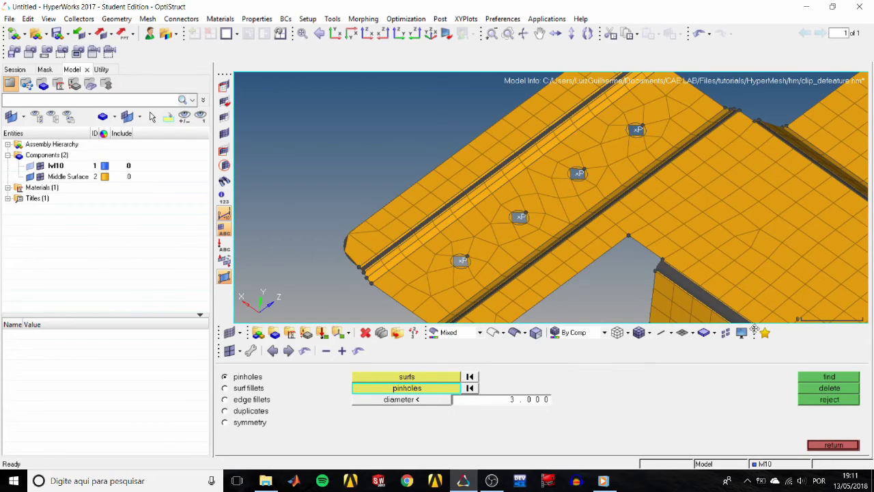
pyautogui.click(823, 388)
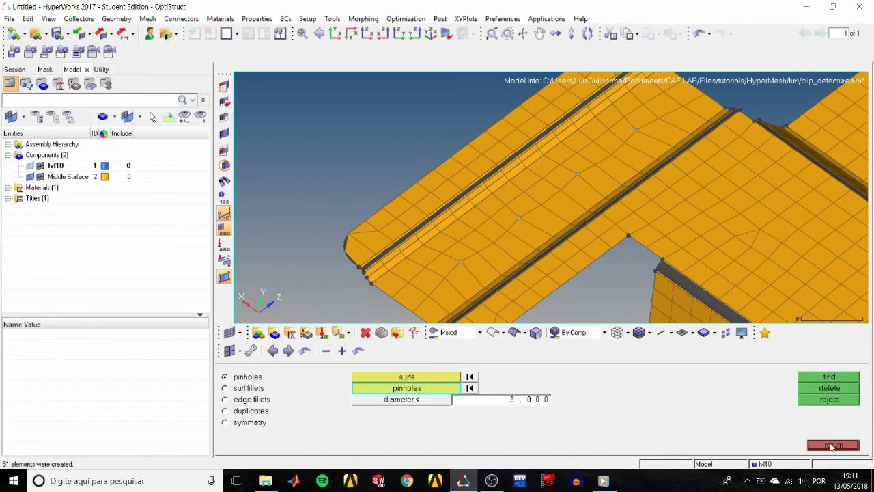
# Find the surface fillets with radii from 2.0 to 15.0 on all displayed surfaces and remove them
pyautogui.click(248, 388)
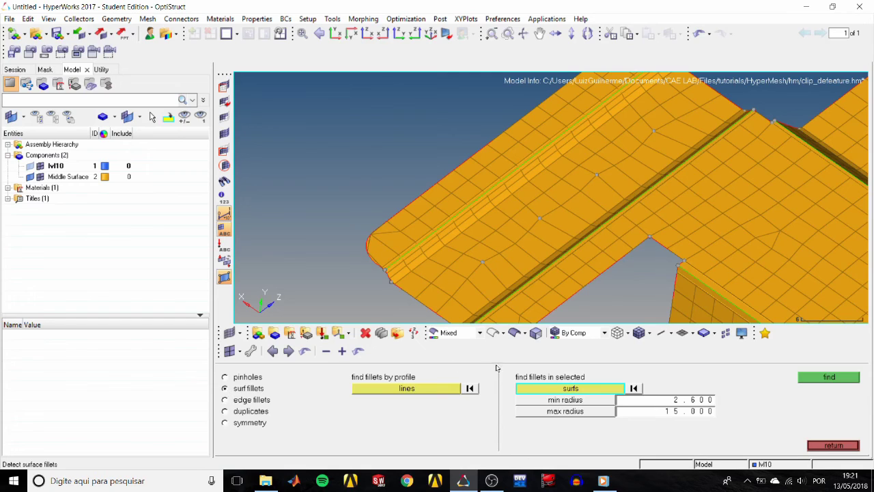
pyautogui.click(546, 389)
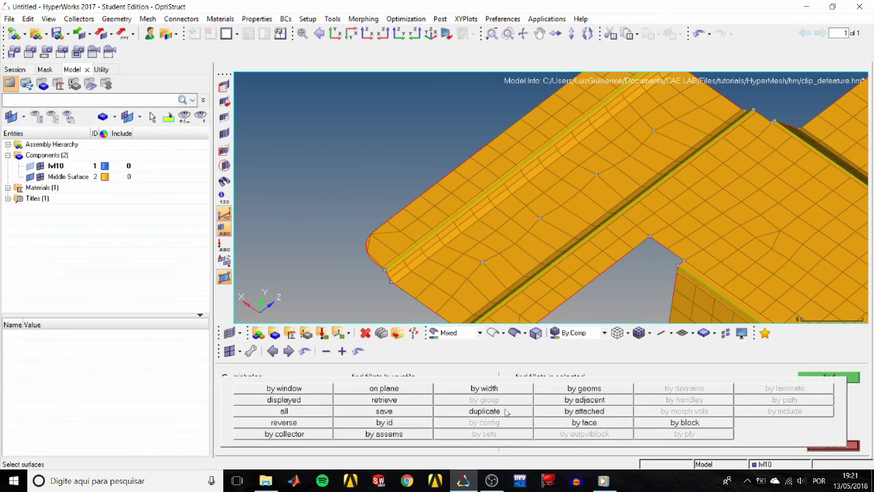
pyautogui.click(305, 404)
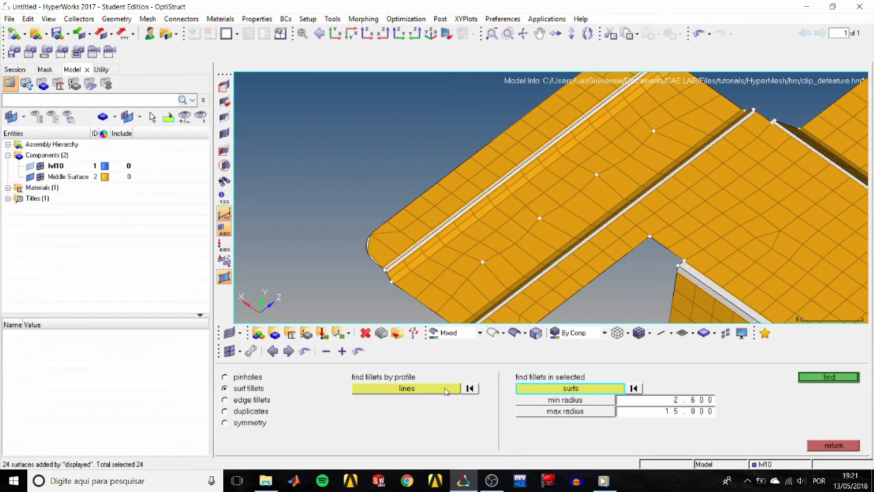
pyautogui.click(673, 401)
pyautogui.write('2.000')
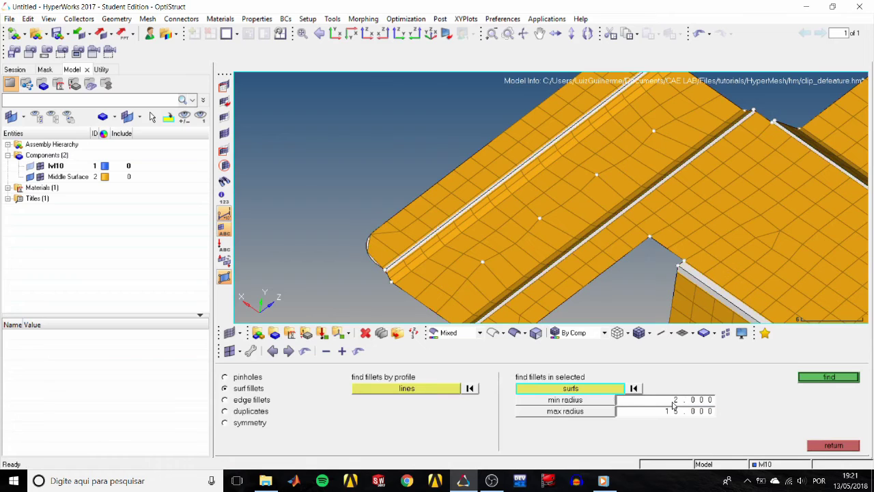
pyautogui.click(824, 378)
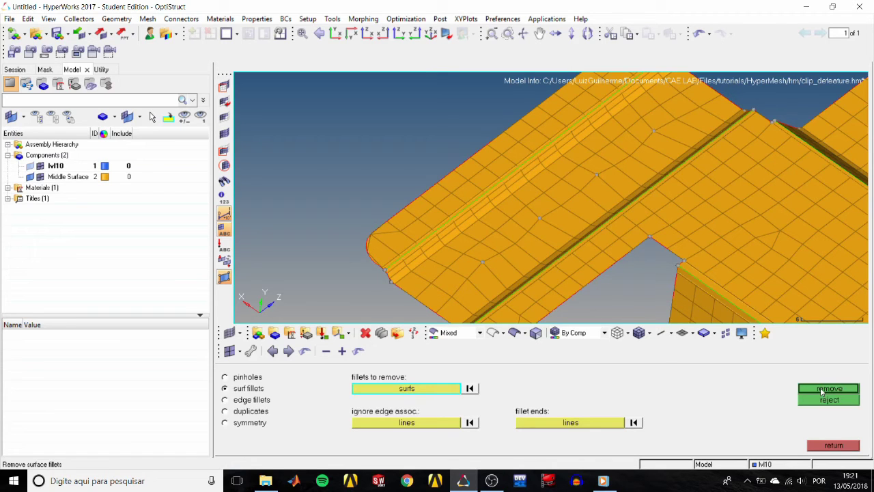
pyautogui.click(822, 391)
pyautogui.keyDown('ctrl'); pyautogui.moveTo(449, 260); pyautogui.dragTo(773, 409); pyautogui.keyUp('ctrl')
pyautogui.click(829, 399)
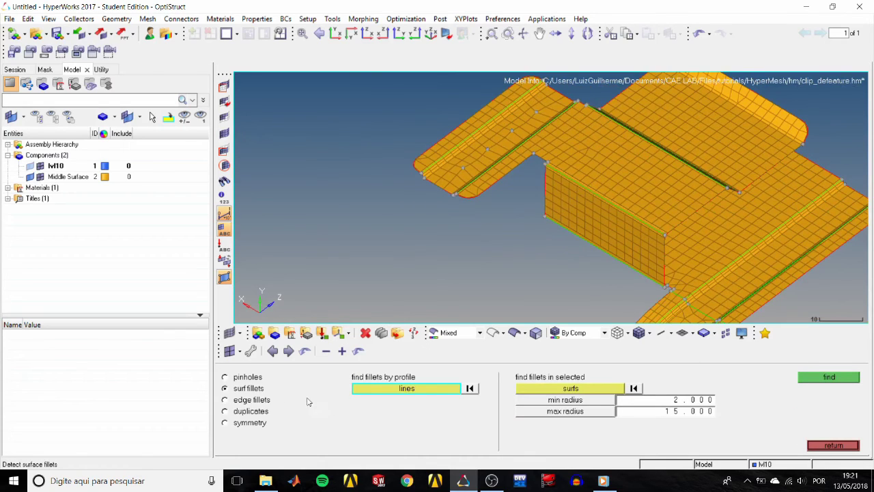
# Find the edge fillets on all displayed surfaces with a minimum radius of 1.0, maximum radius 200.0 and minimum angle 15.0
pyautogui.click(255, 403)
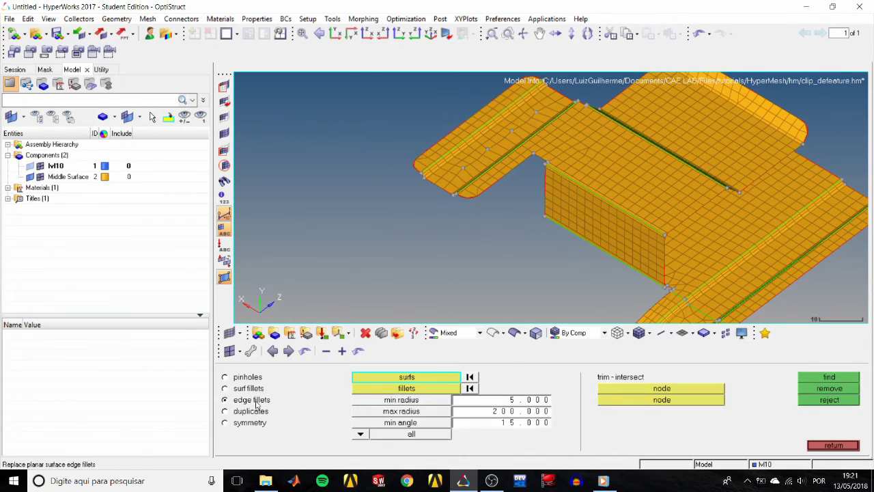
pyautogui.click(403, 380)
pyautogui.click(318, 403)
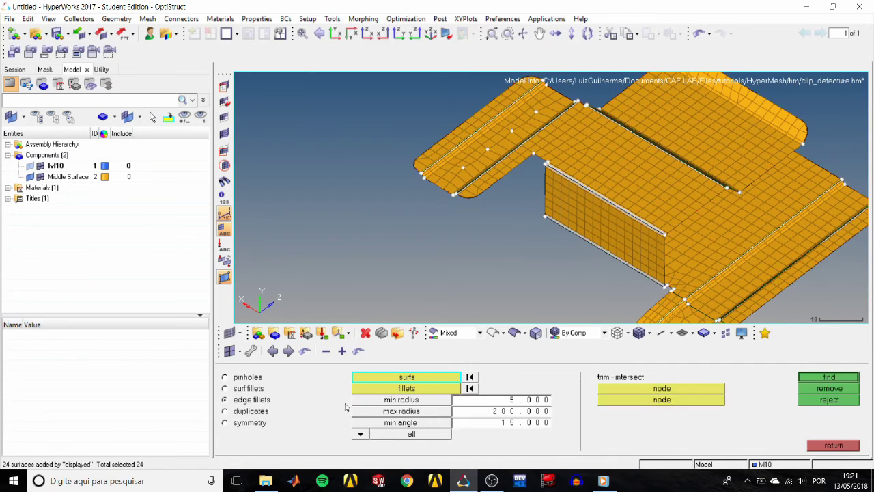
pyautogui.click(532, 402)
pyautogui.write('1')
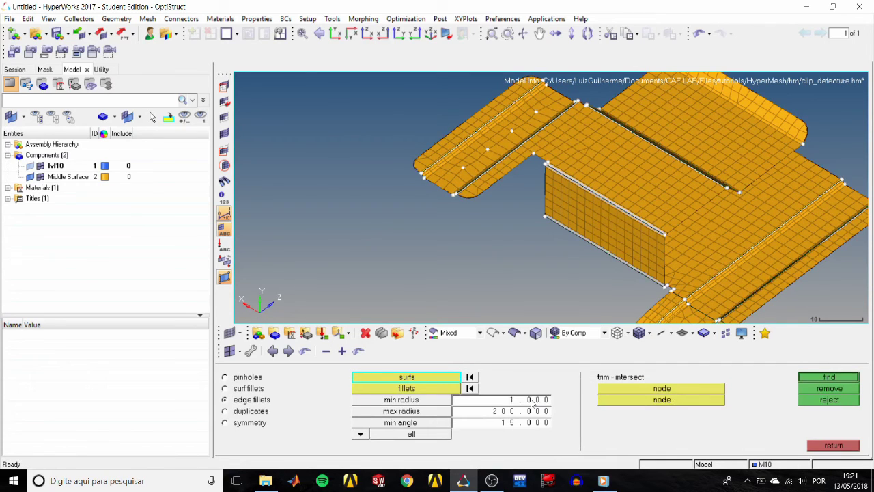
pyautogui.click(824, 377)
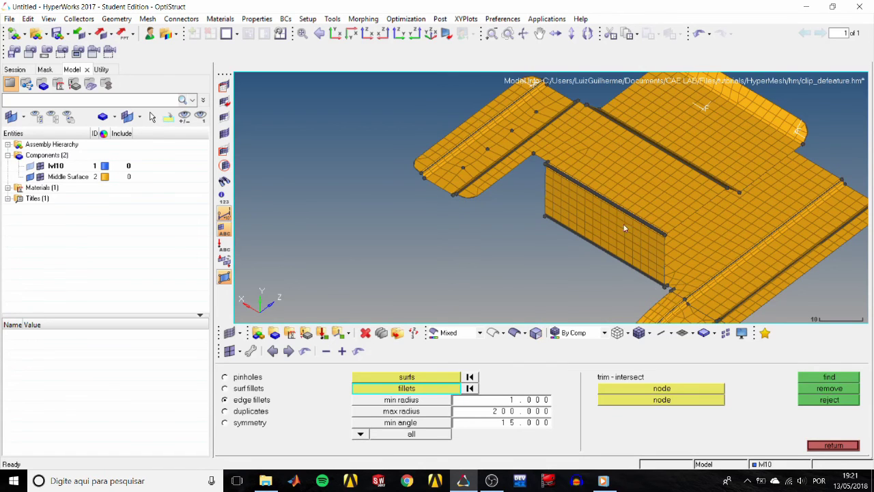
# Review the marked edge fillets at the clip's corners, remove them and leave the Defeature tool
pyautogui.scroll(2, 623, 228)
pyautogui.scroll(-4, 564, 218)
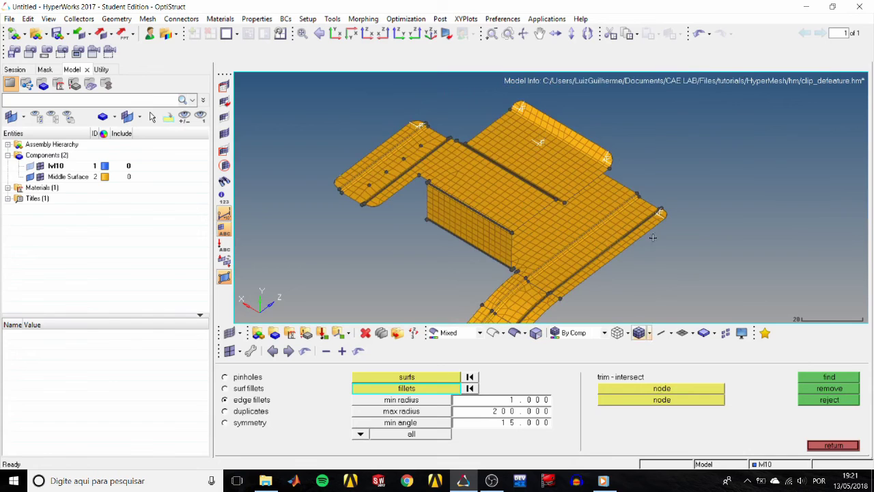
pyautogui.scroll(3, 652, 237)
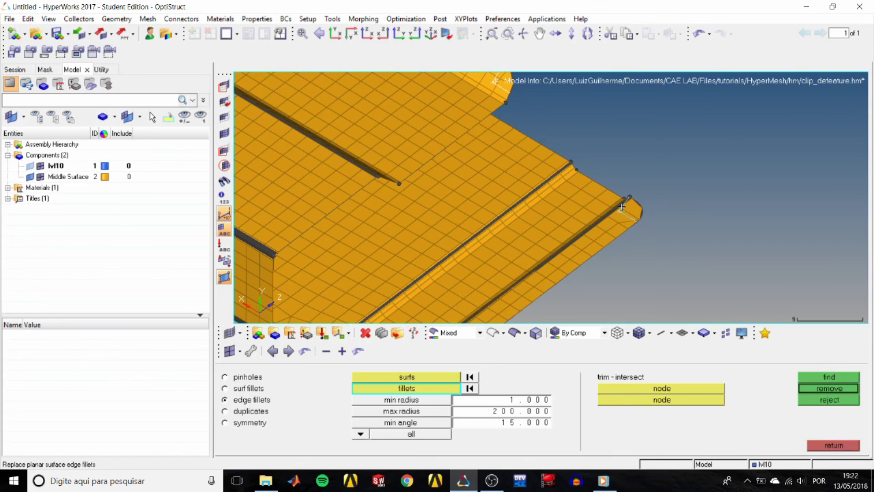
pyautogui.click(823, 389)
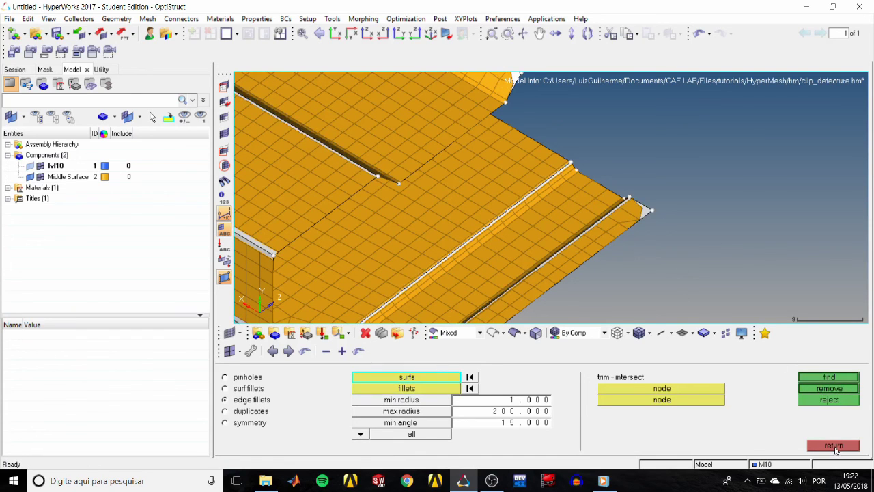
pyautogui.click(835, 448)
# Inspect the remeshed corners of the flange and the overall clip mesh
pyautogui.scroll(-5, 413, 166)
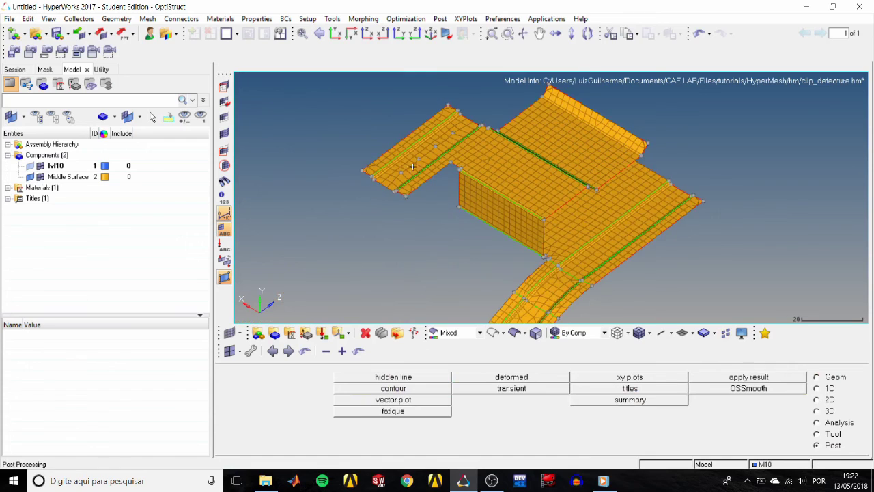
pyautogui.scroll(8, 412, 167)
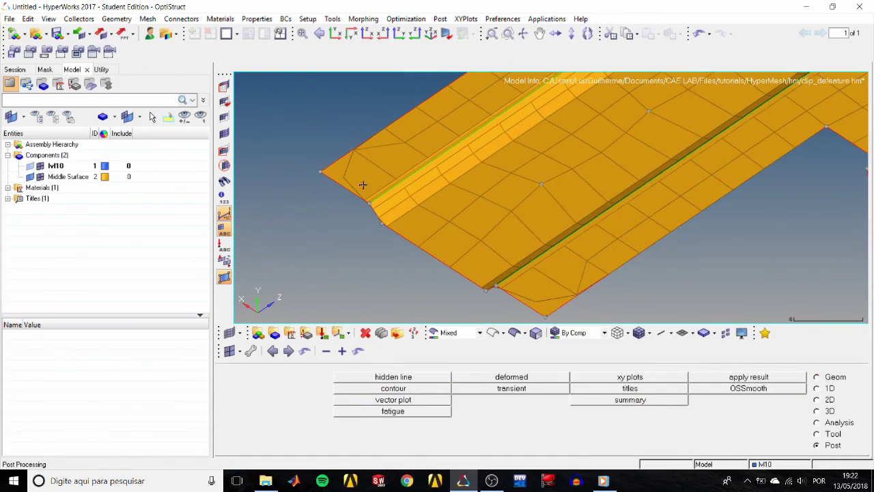
pyautogui.scroll(3, 363, 184)
pyautogui.scroll(3, 495, 267)
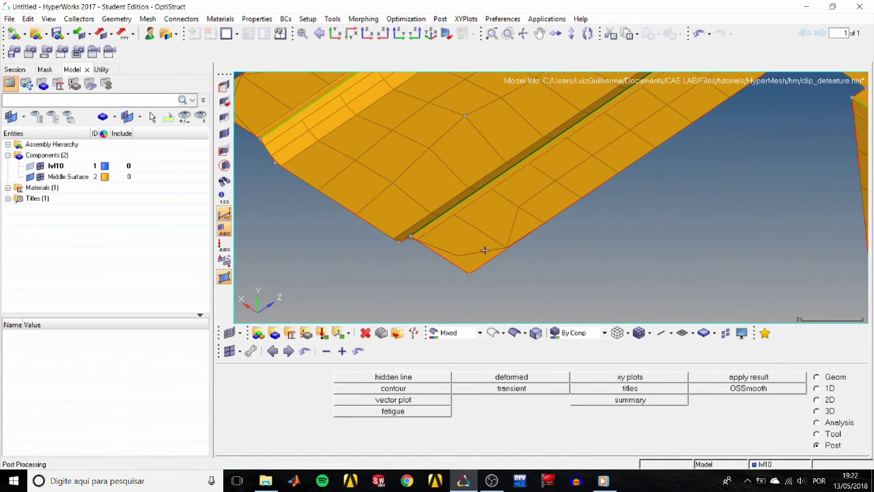
pyautogui.scroll(-6, 485, 250)
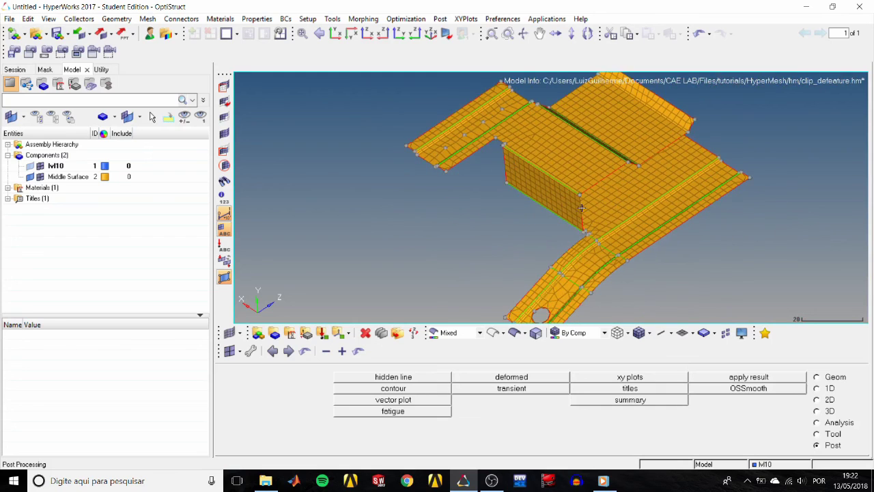